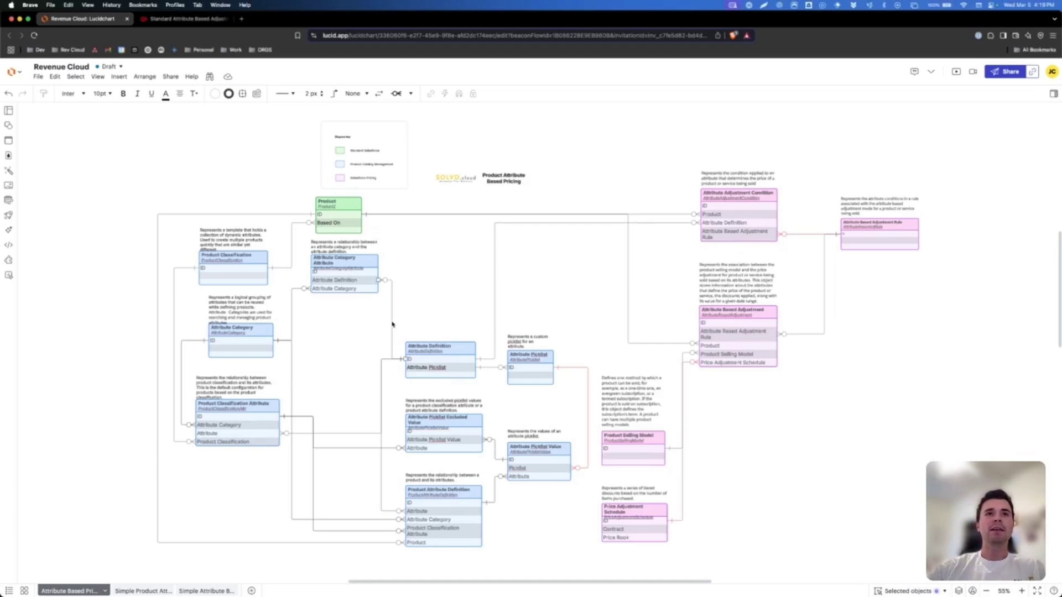
On the current ERD, highlight the Attribute Definition, Product and Attribute Based Adjustment entities.
scroll(339, 332, "up", 5)
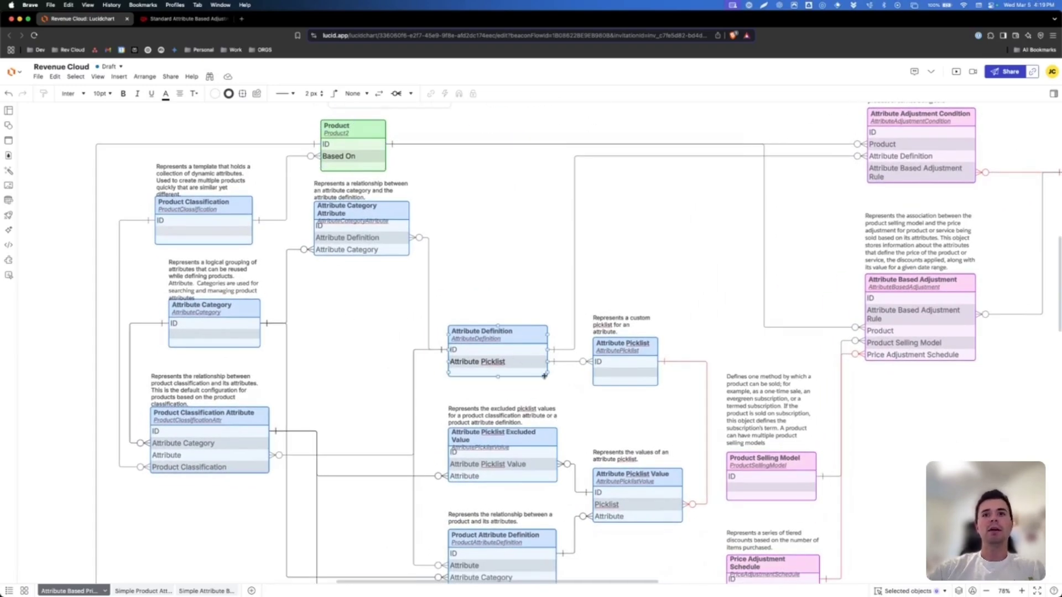
left_click(506, 357)
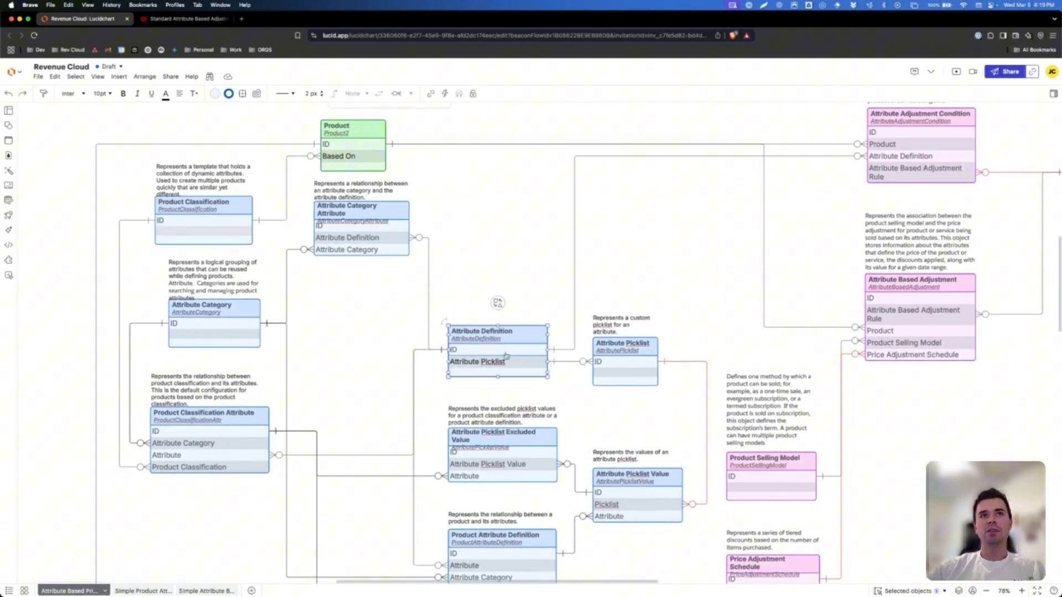
left_click(366, 153)
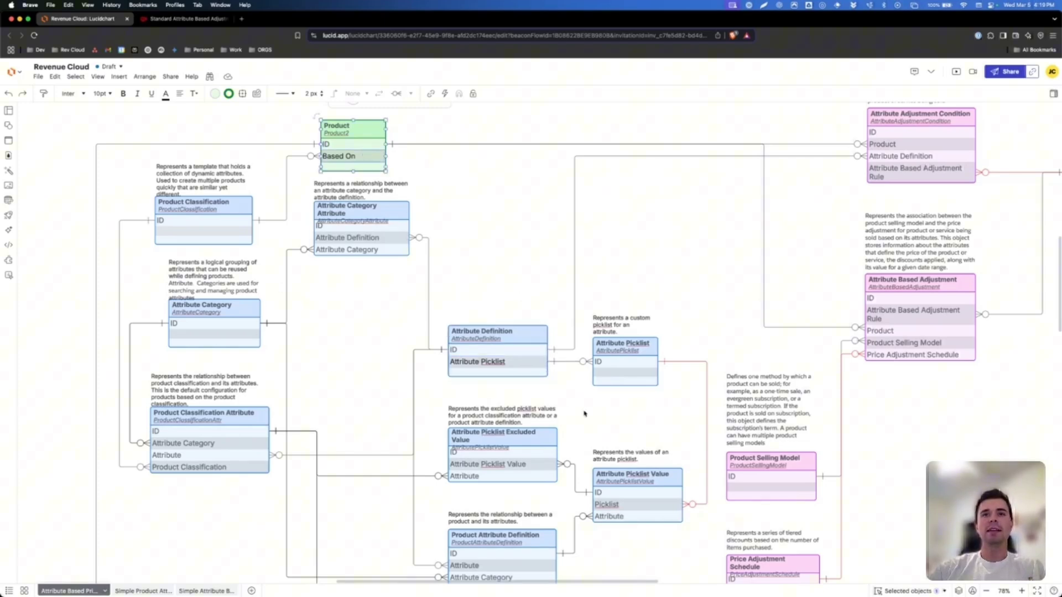
scroll(584, 414, "down", 1)
scroll(584, 414, "right", 8)
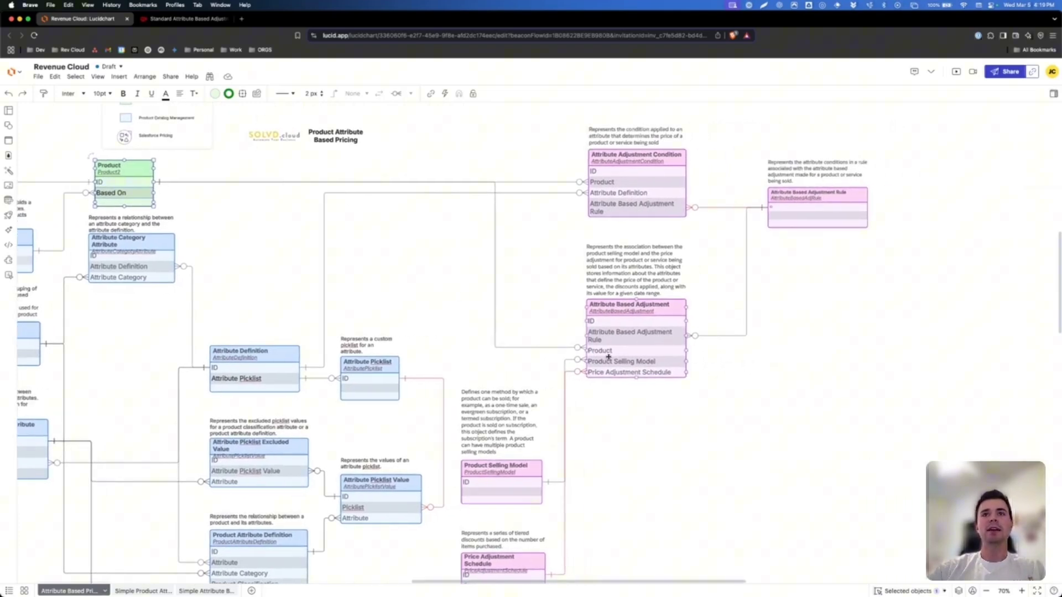
left_click(624, 347)
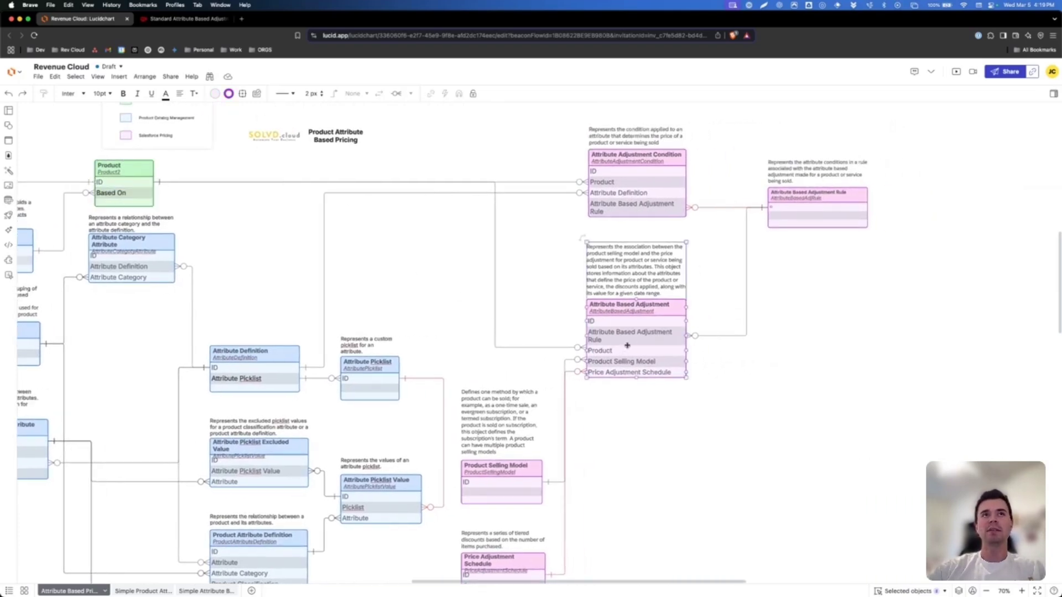
left_click(249, 359)
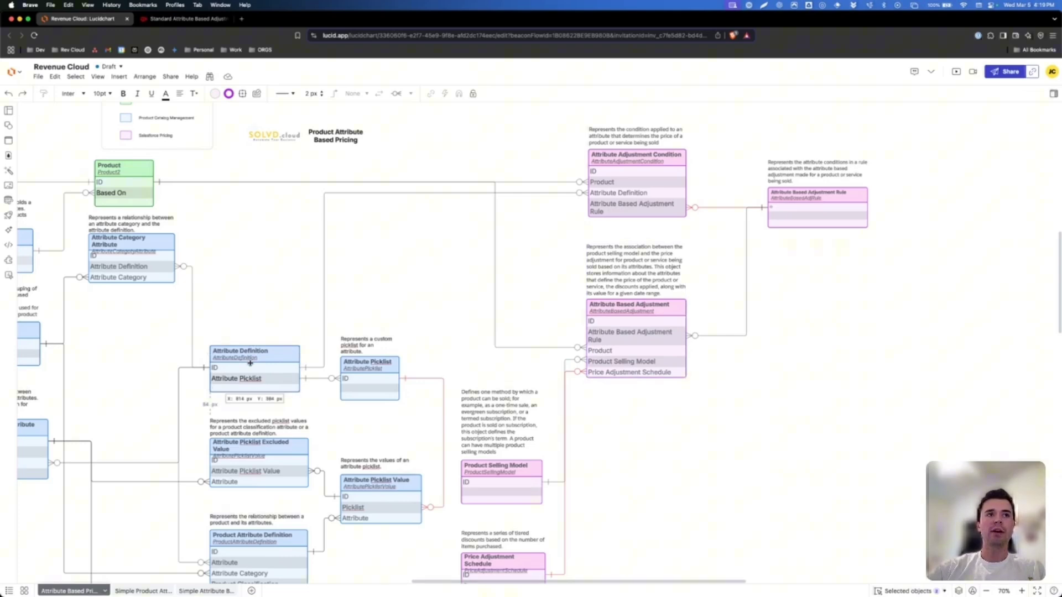
left_click(134, 192, "shift")
left_click(133, 192)
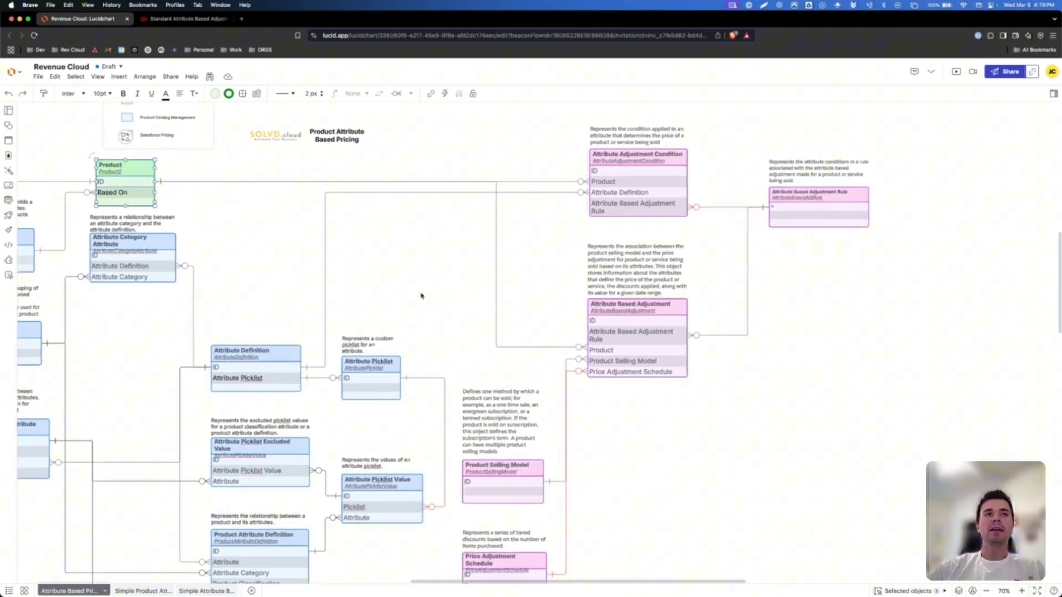
scroll(421, 296, "left", 5)
scroll(421, 296, "left", 2)
scroll(421, 296, "down", 2)
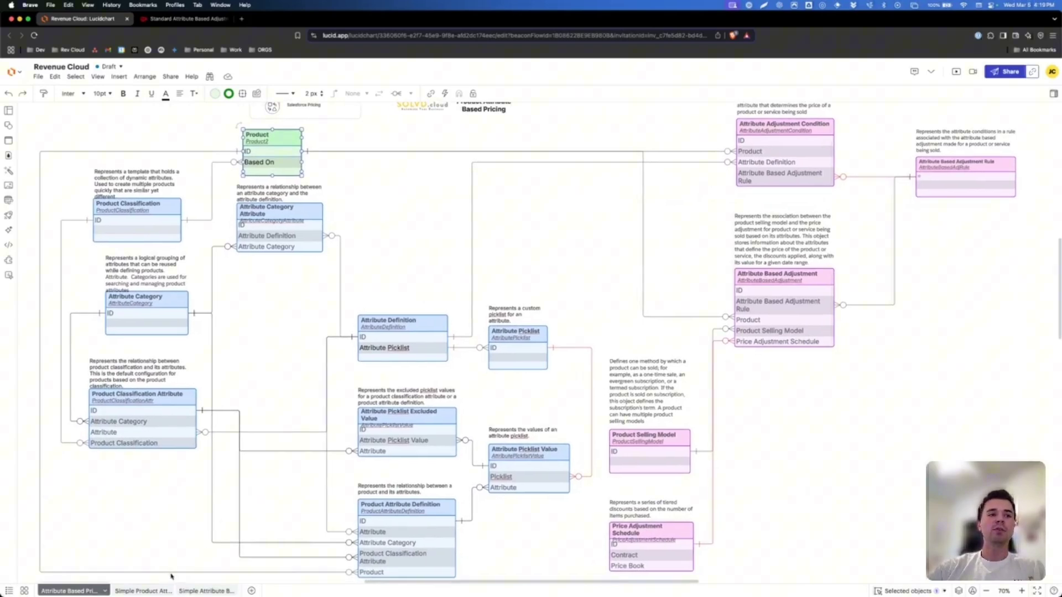
On the Simple Product Attribute page, highlight Attribute Definition, Product and Product Attribute Definition.
left_click(144, 592)
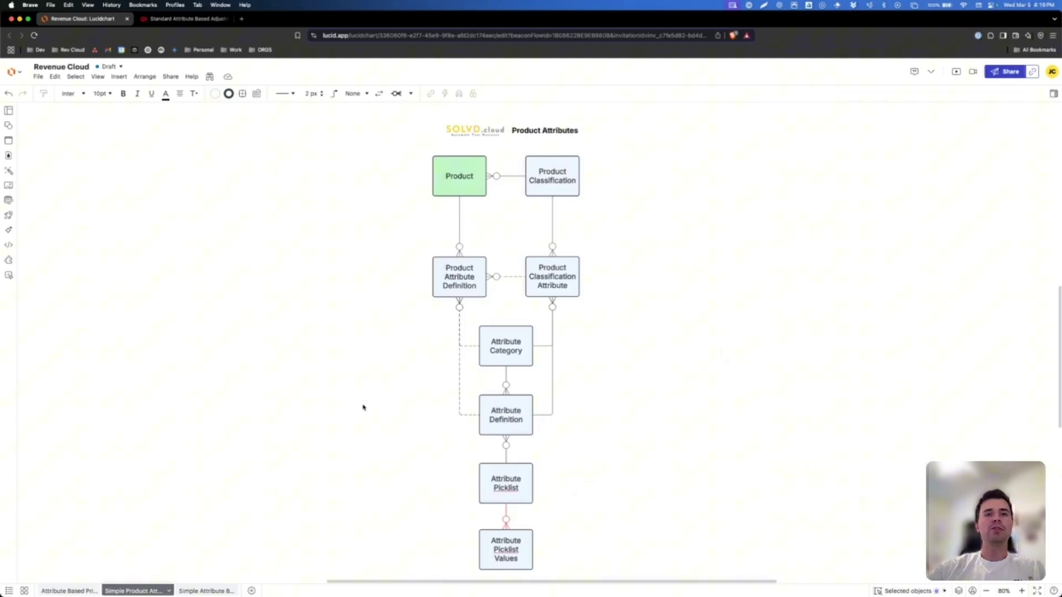
left_click(504, 407)
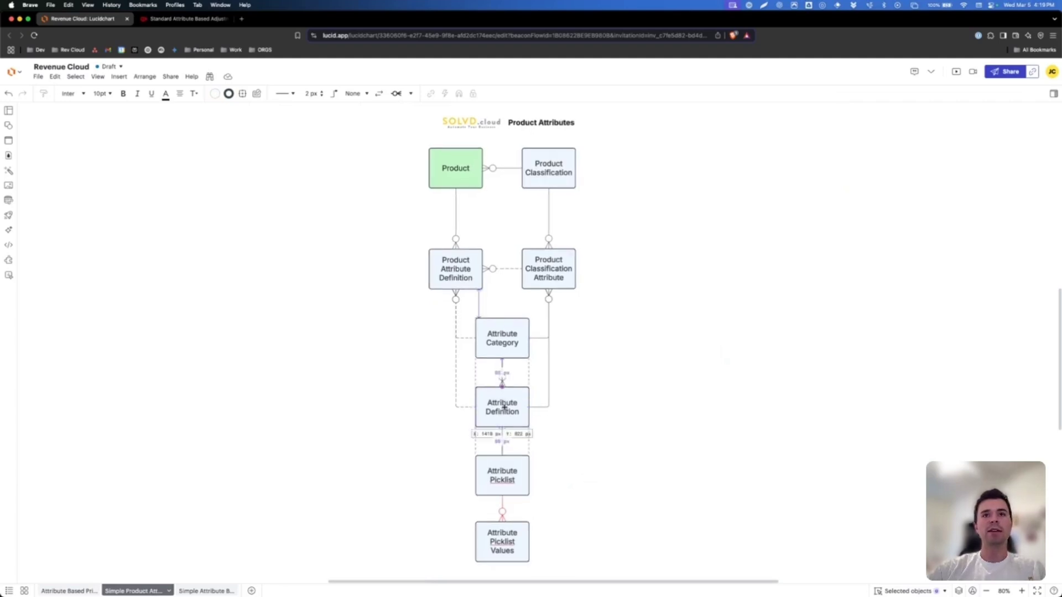
left_click(459, 174)
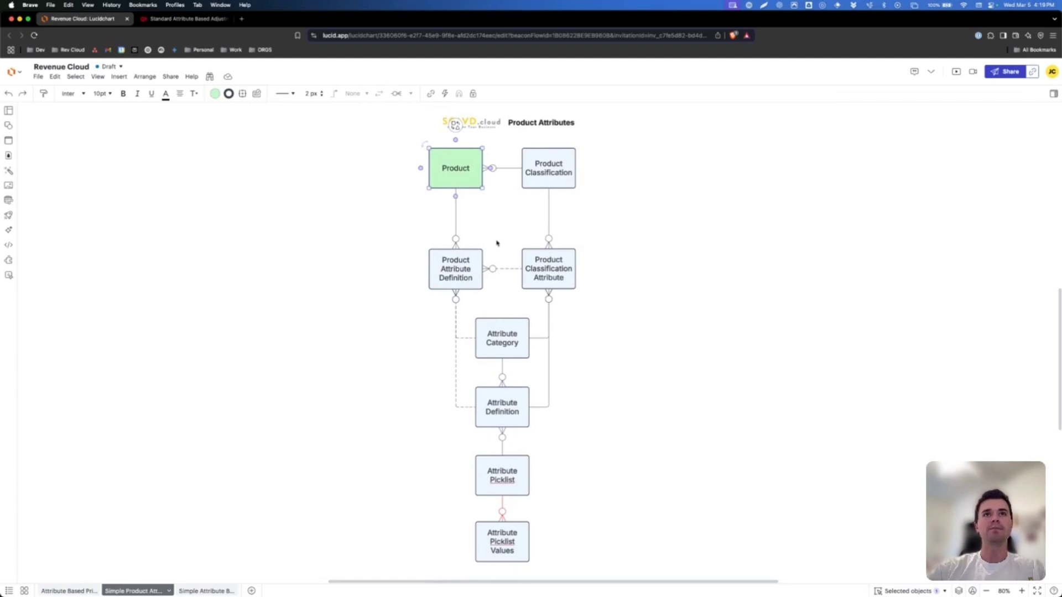
left_click(496, 244)
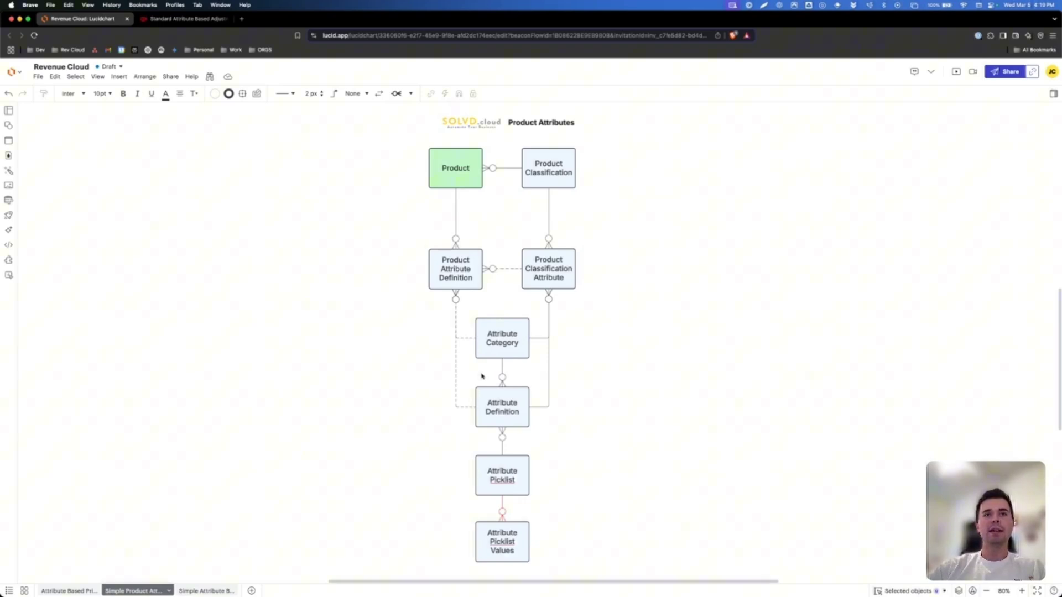
left_click(499, 411)
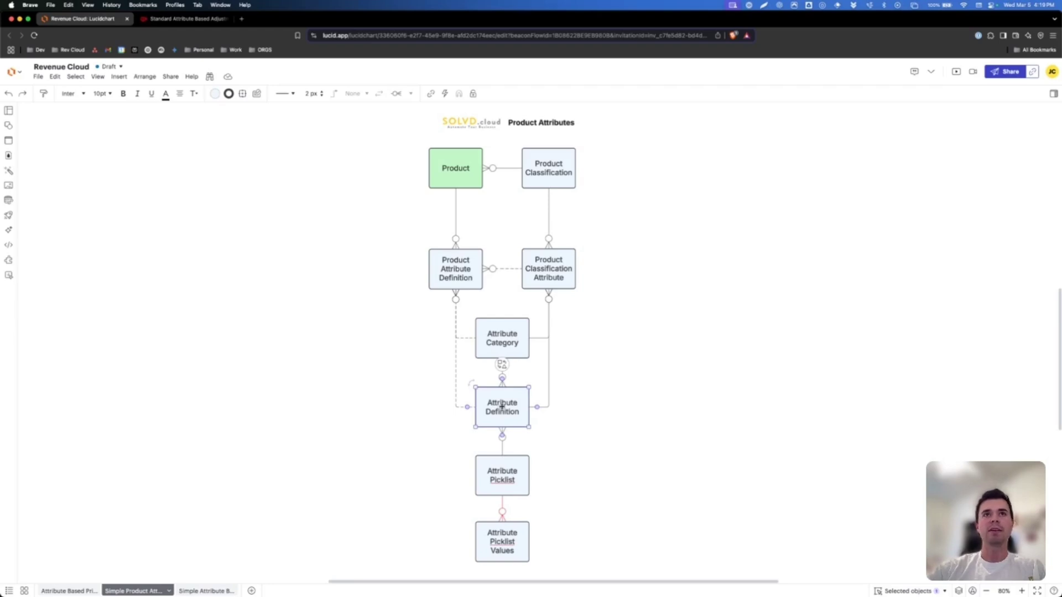
left_click(448, 170)
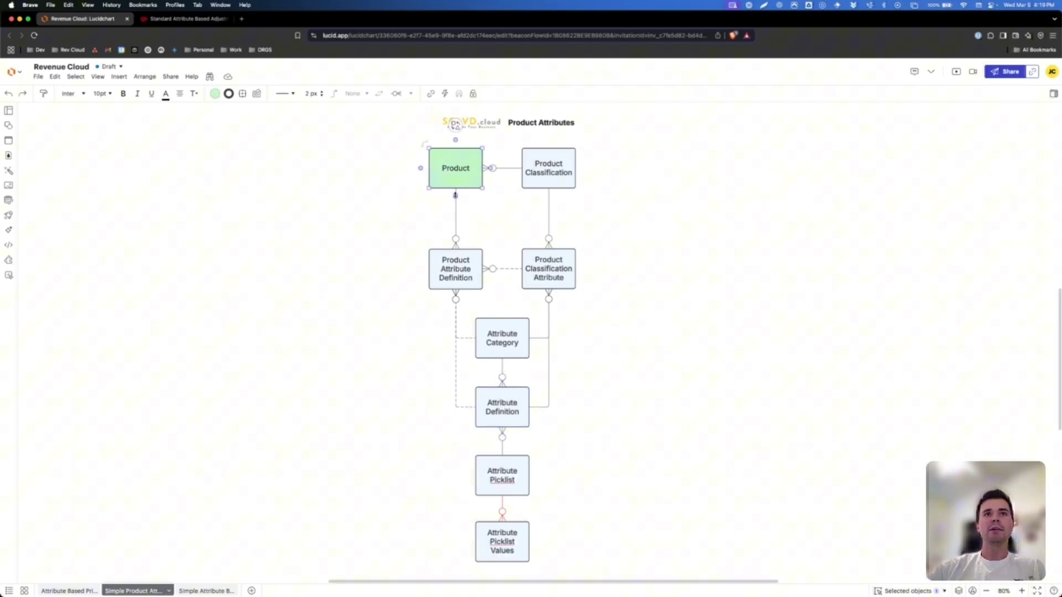
left_click(451, 272)
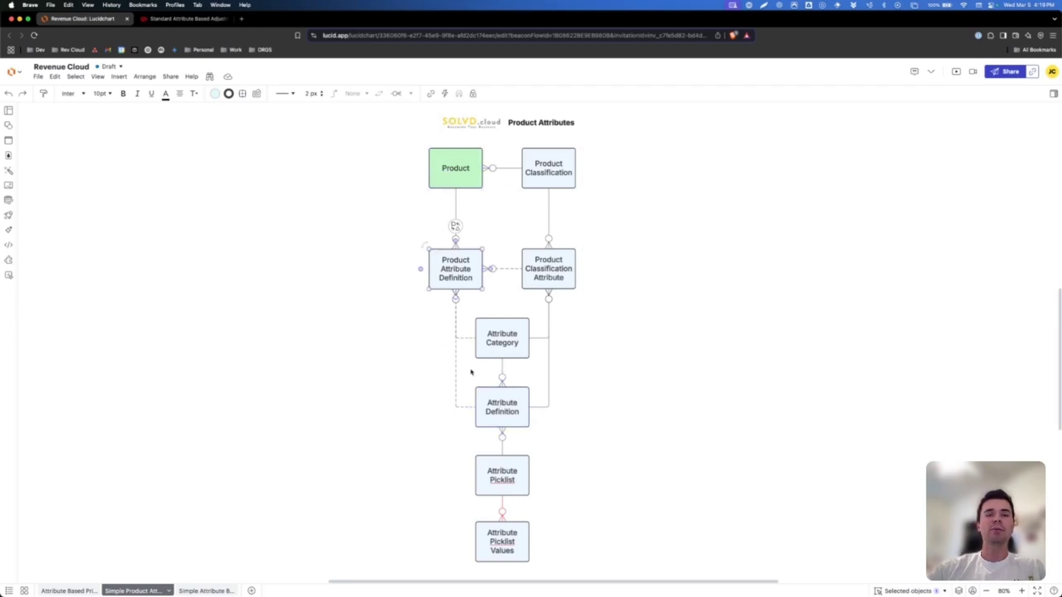
left_click(459, 177)
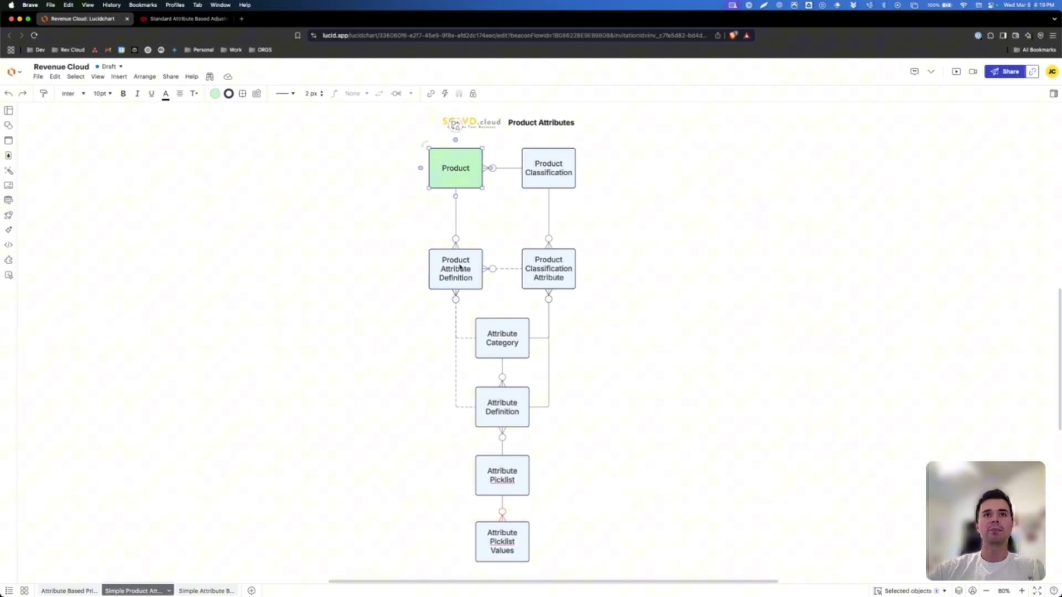
left_click(452, 437)
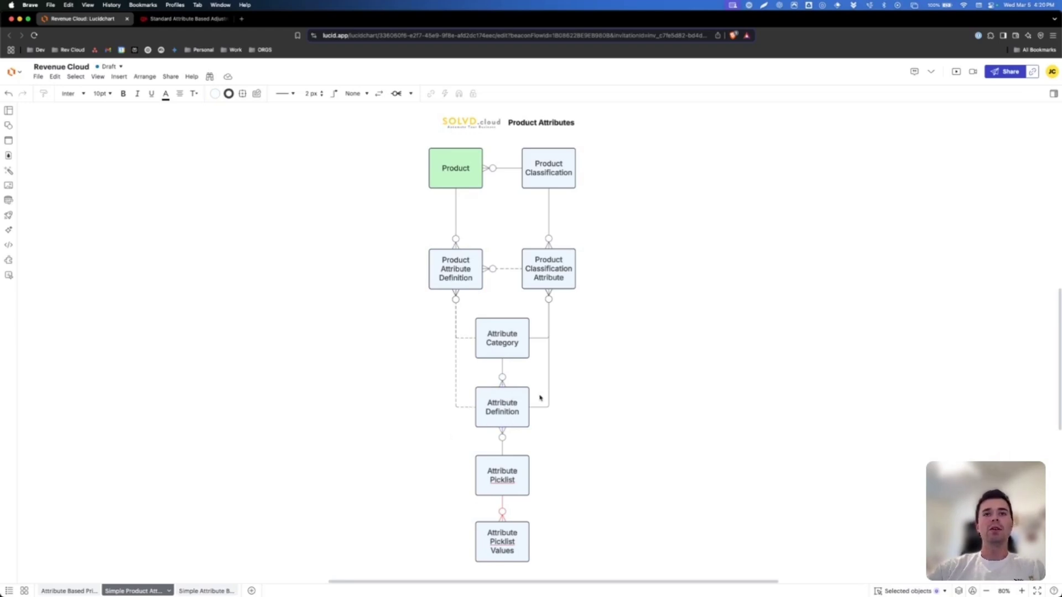
left_click(552, 178)
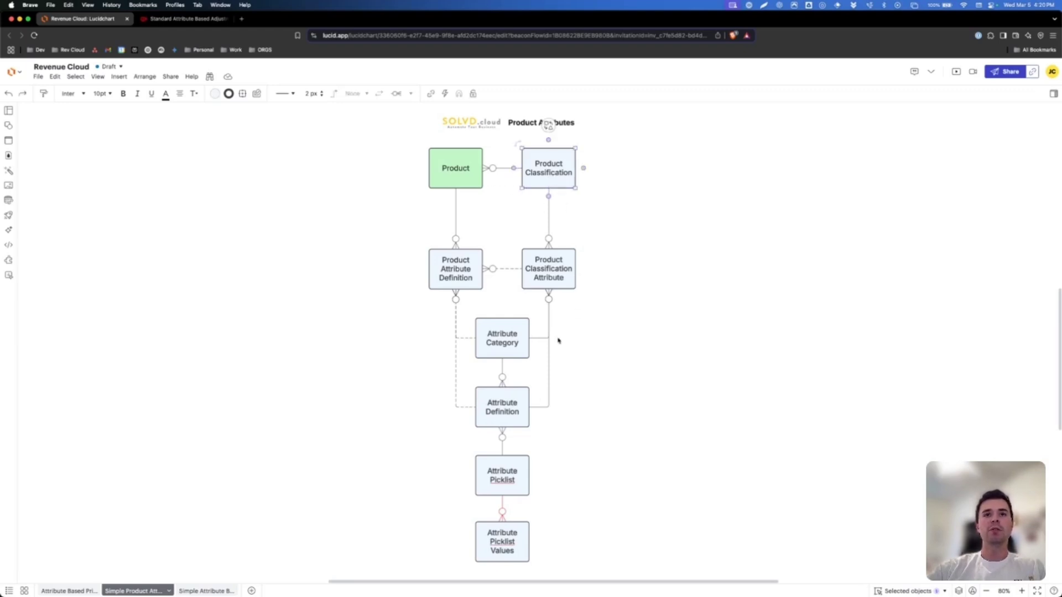
left_click(512, 408)
left_click(464, 164)
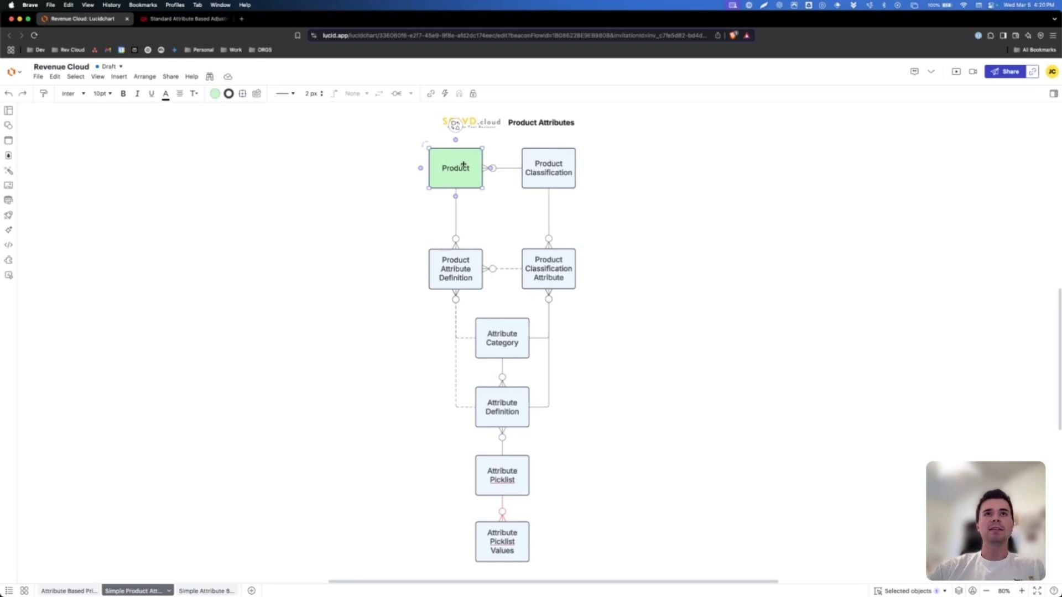
left_click(502, 227)
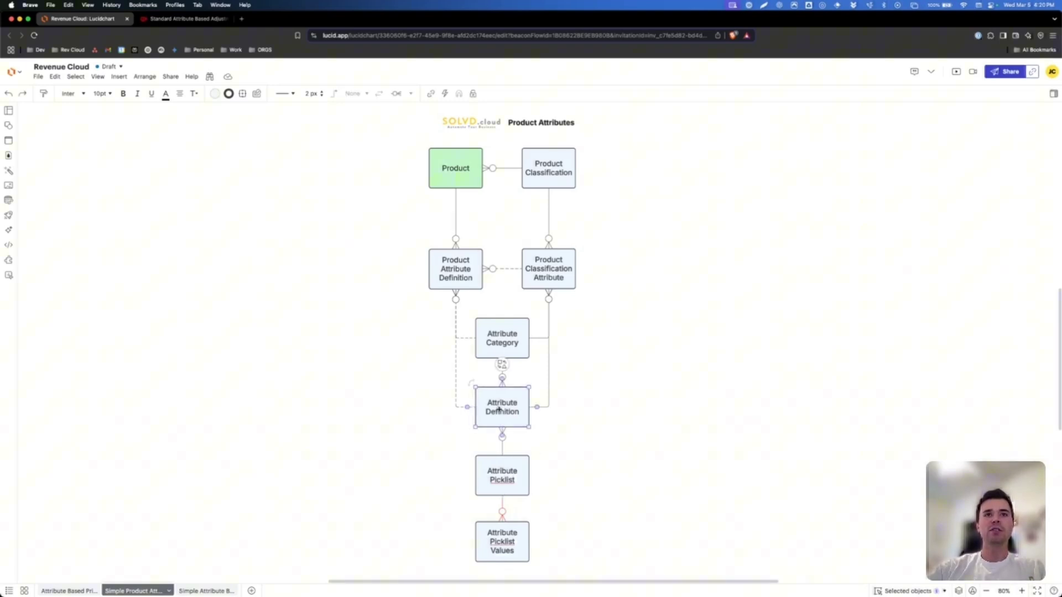
Highlight Attribute Category, Product, Product Classification and Product Classification Attribute in the diagram.
left_click(504, 344)
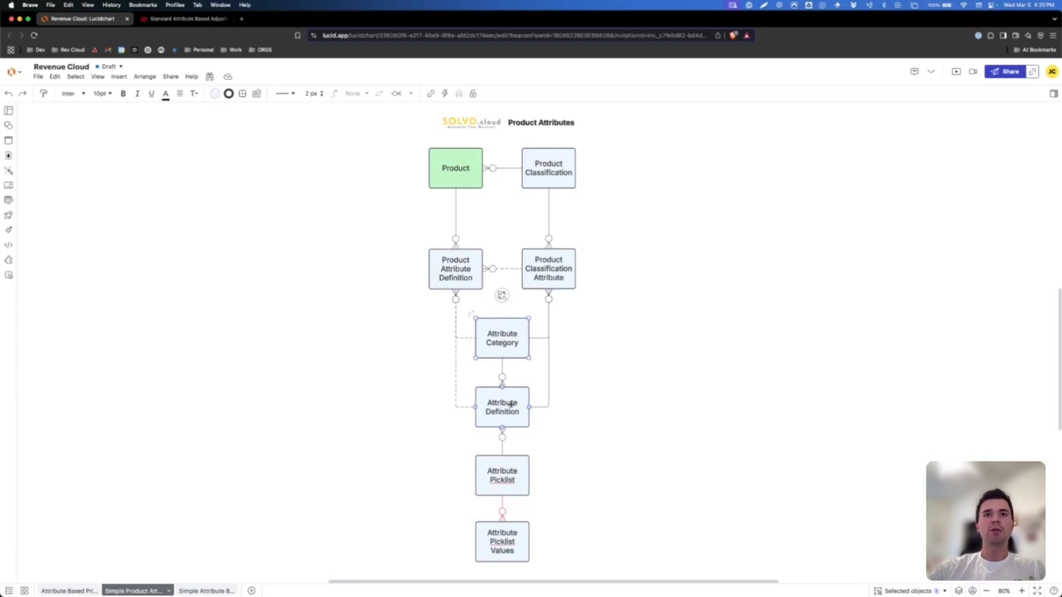
left_click(556, 423)
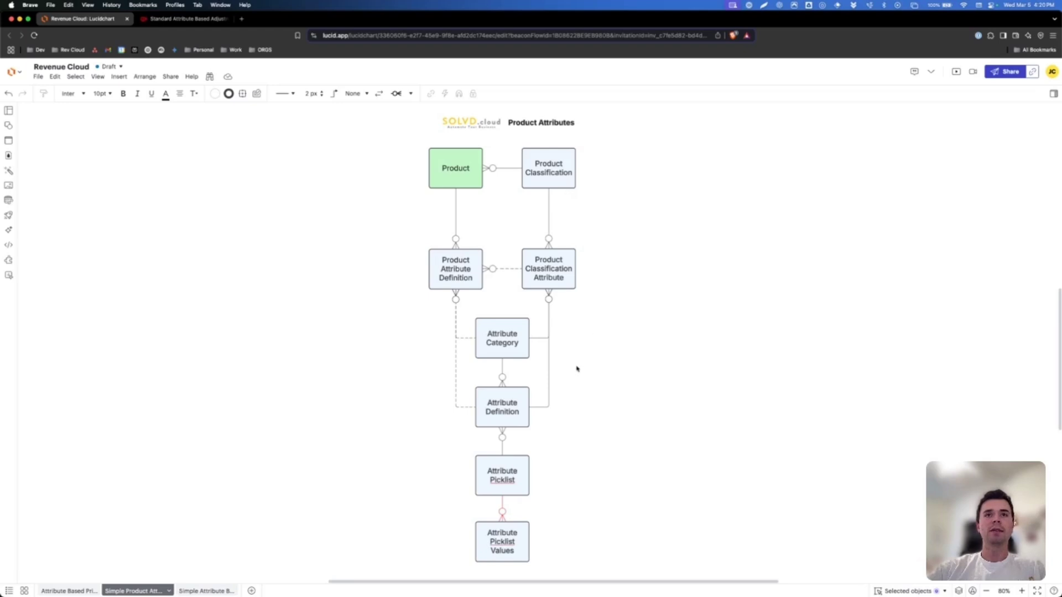
left_click(464, 177)
left_click(543, 177)
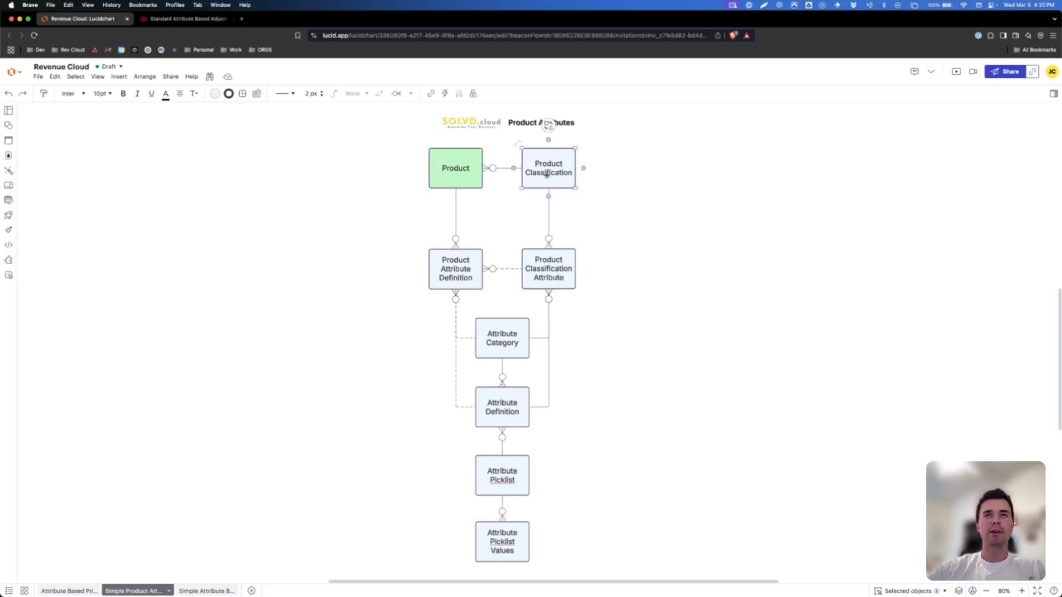
left_click(511, 211)
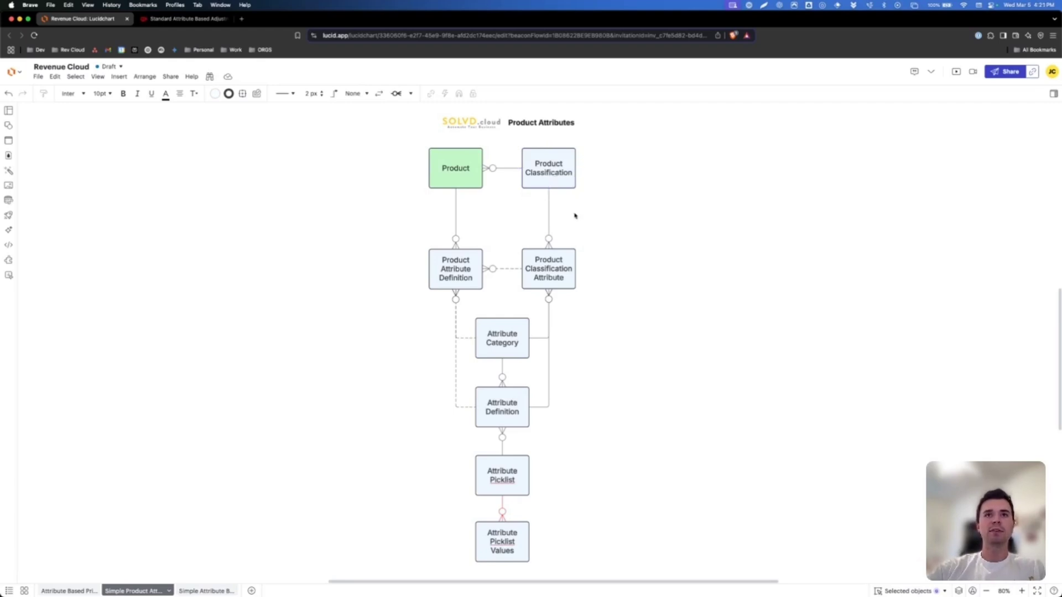
left_click(552, 171)
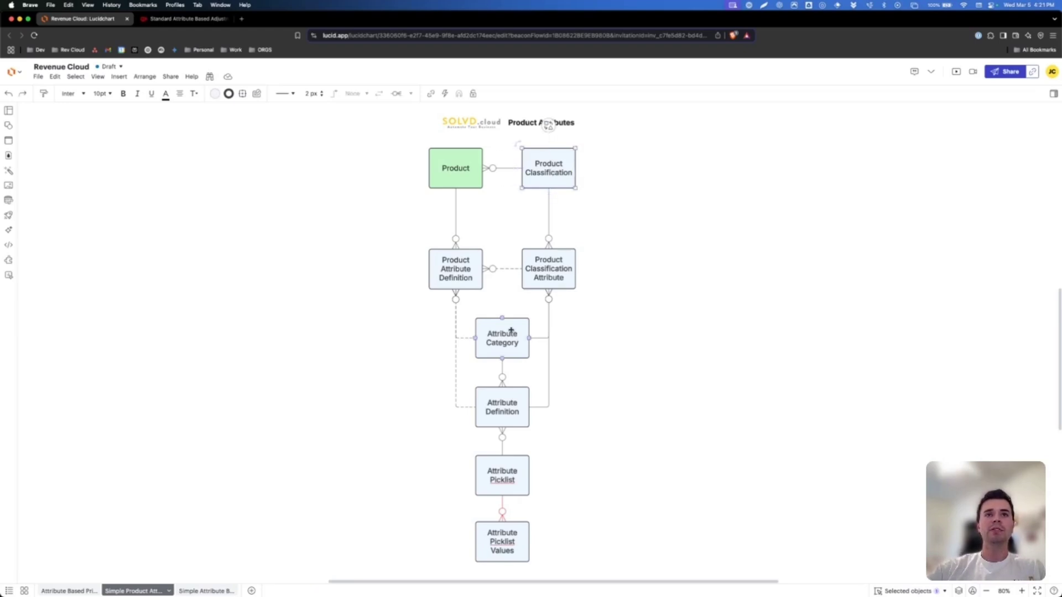
left_click(553, 279)
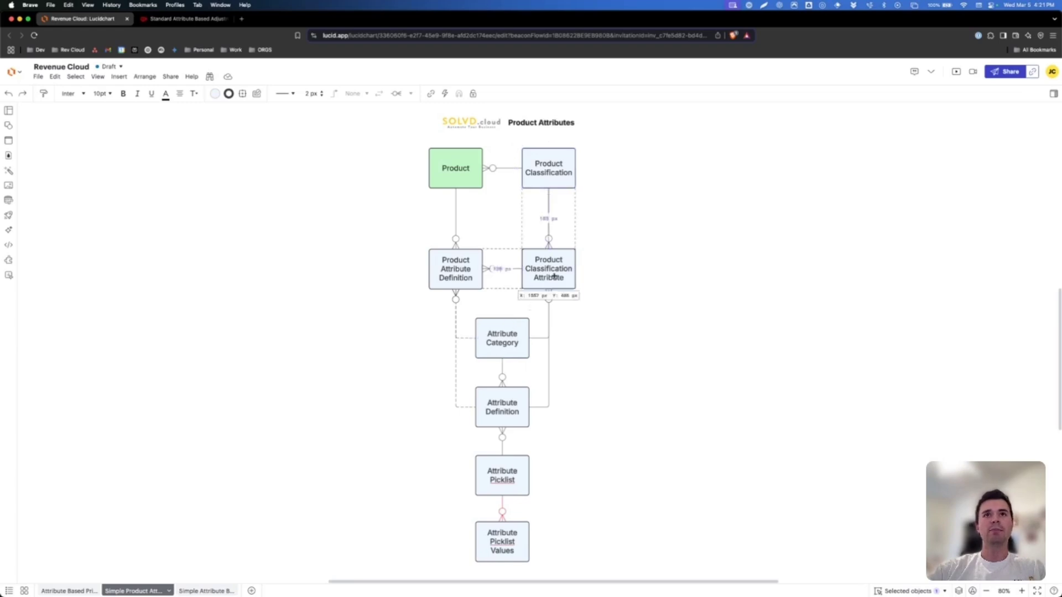
left_click(580, 308)
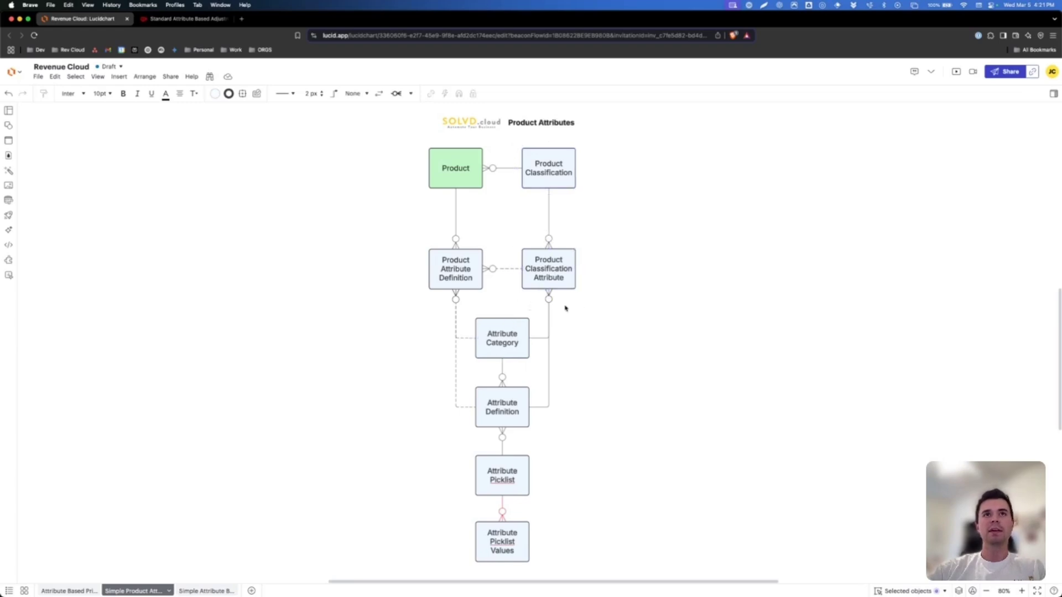
Trace Product Attribute Definition, Product, Attribute Definition and Attribute Category entities in turn.
left_click(458, 273)
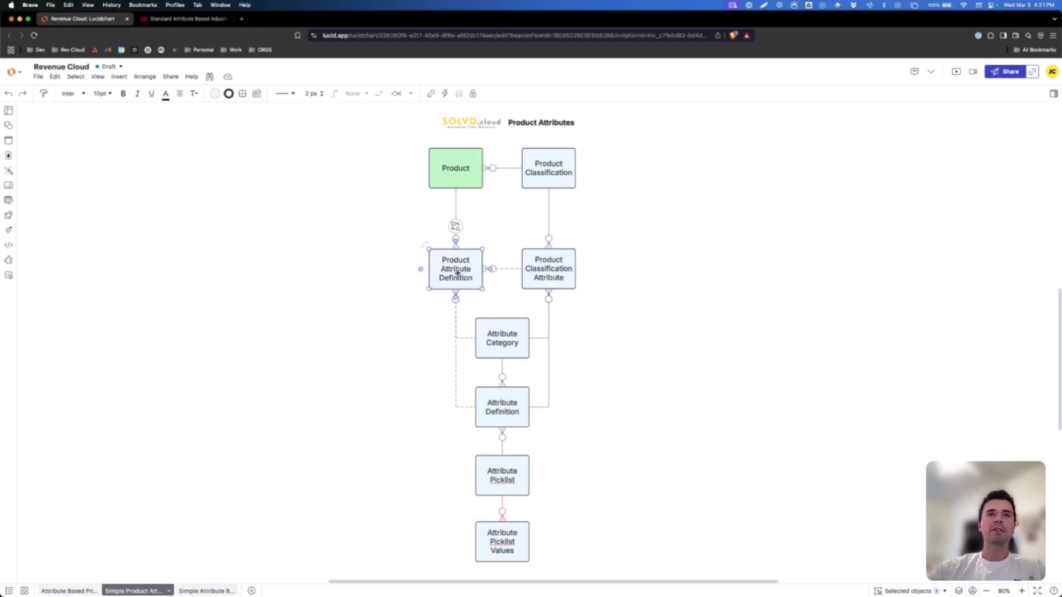
left_click(458, 177)
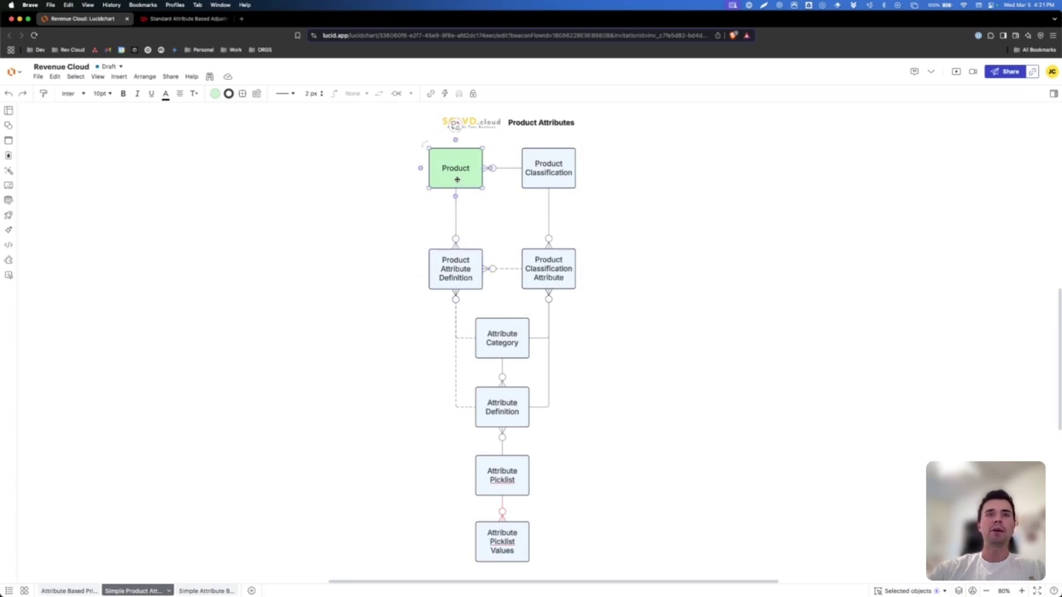
left_click(498, 407)
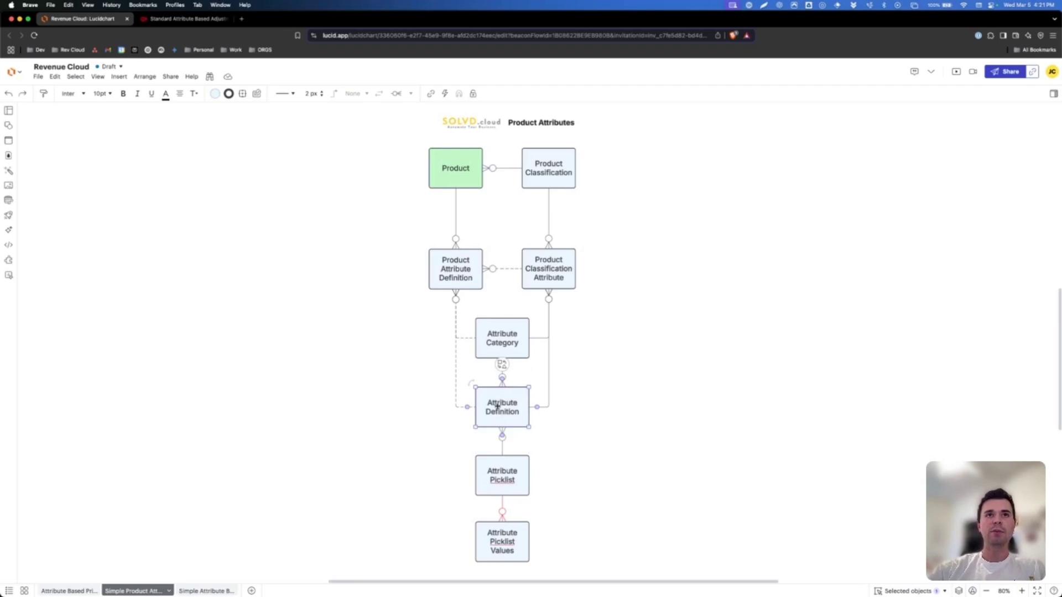
left_click(454, 268)
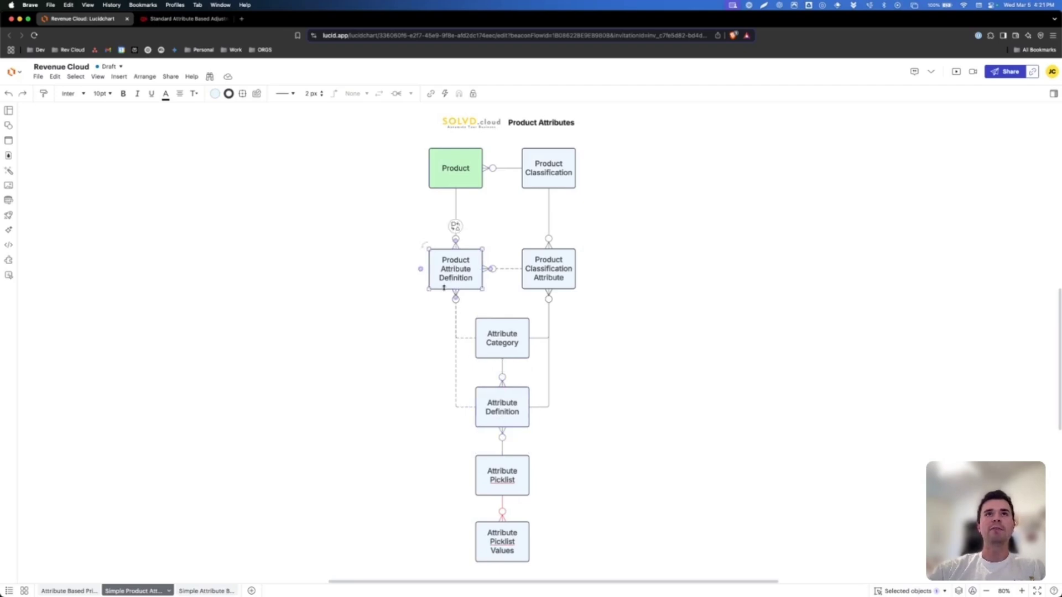
left_click(445, 170)
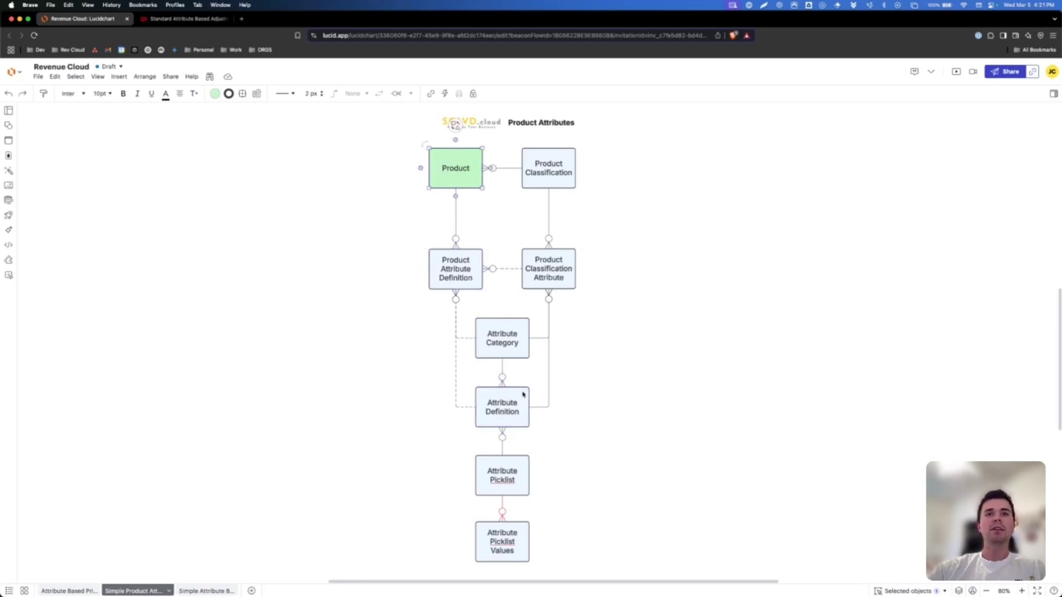
left_click(546, 418)
left_click(502, 334)
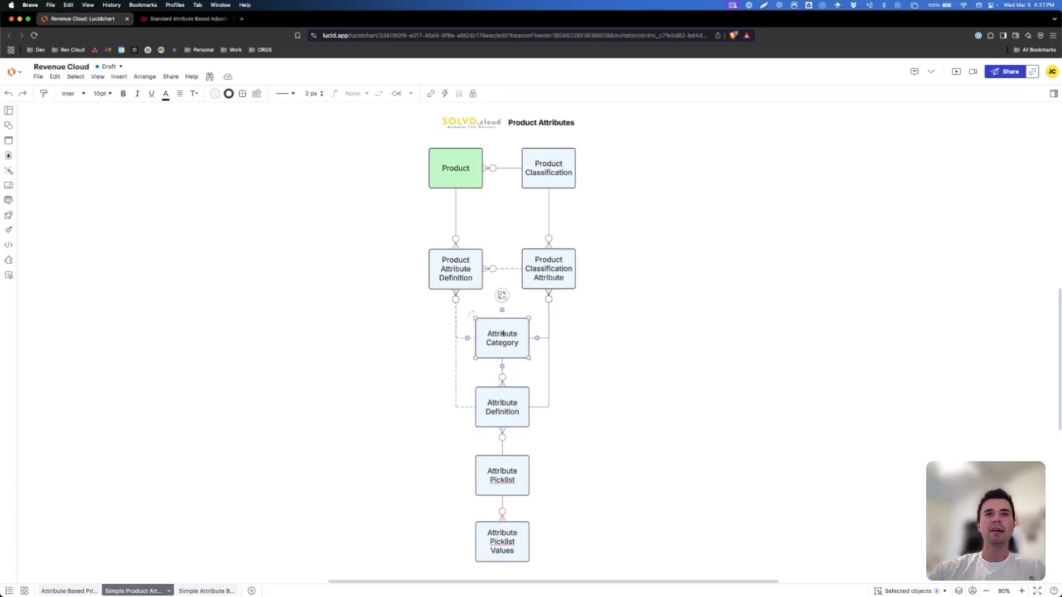
left_click(503, 404)
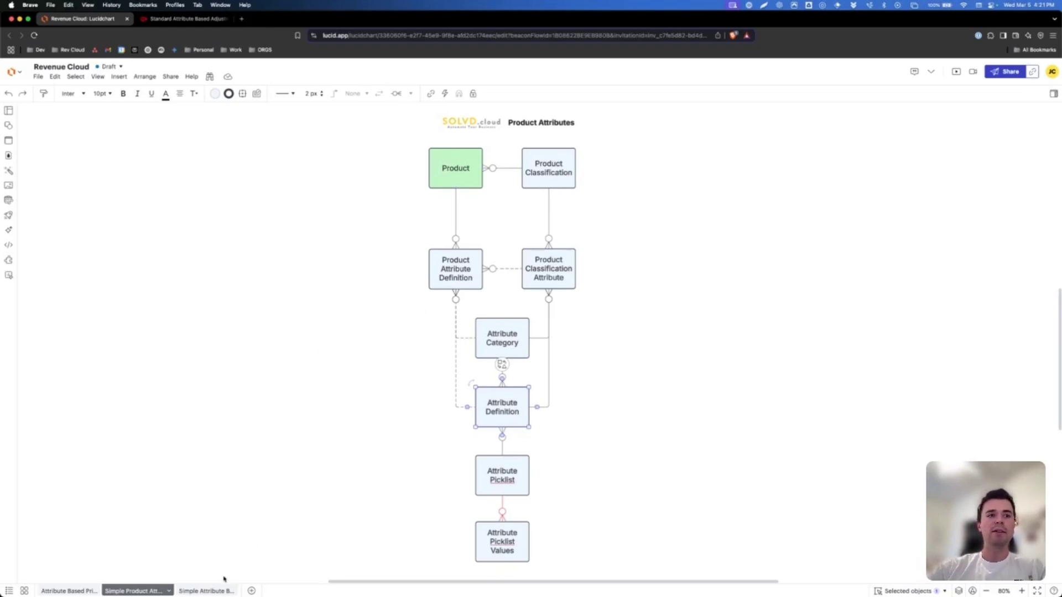
View the Product Attribute Based Pricing page, then bring up the Desktop attribute adjustment form.
left_click(211, 592)
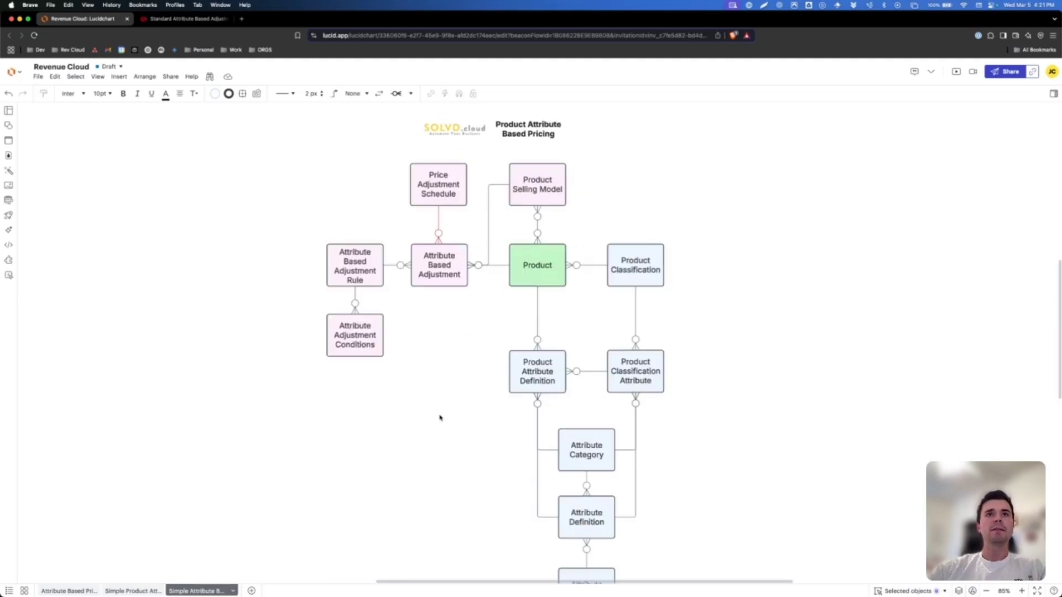
scroll(437, 330, "down", 1)
scroll(437, 330, "down", 1)
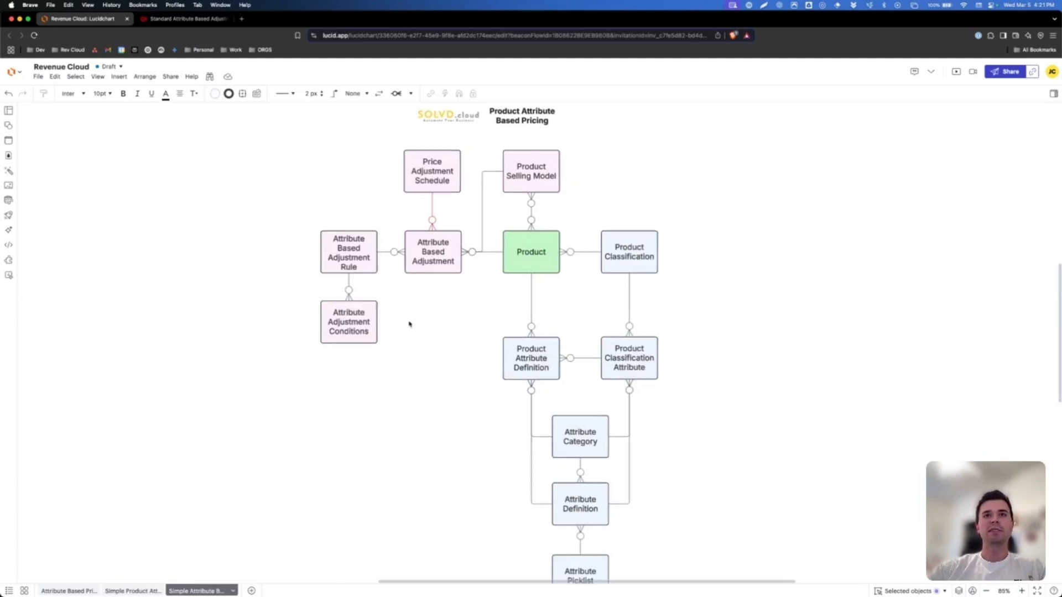
scroll(409, 324, "up", 1)
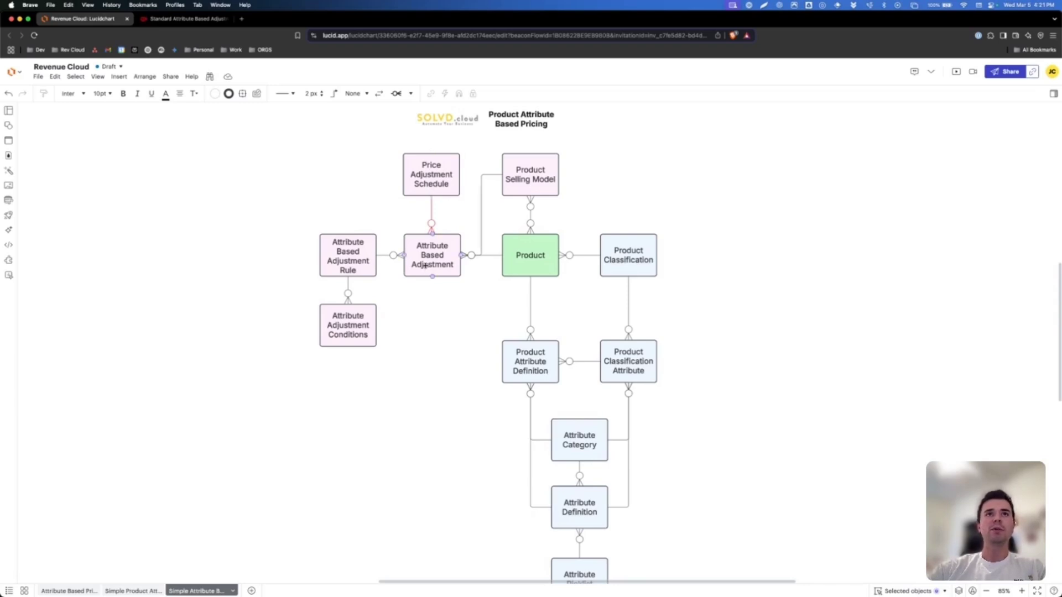
left_click(183, 18)
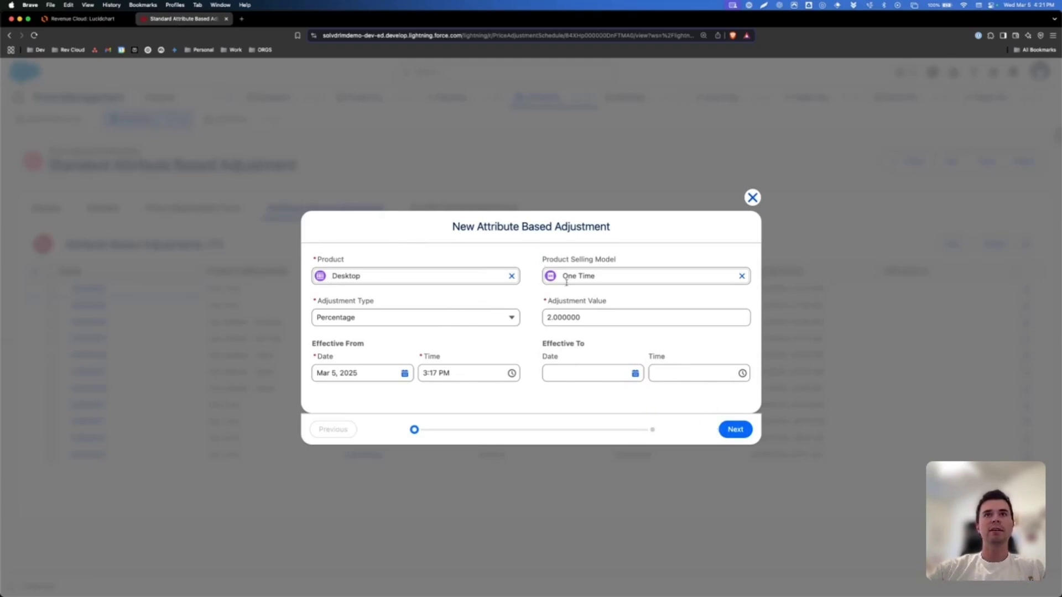
Preview the adjustment form's attribute condition step, step back, and return to the Lucidchart diagram.
left_click(722, 429)
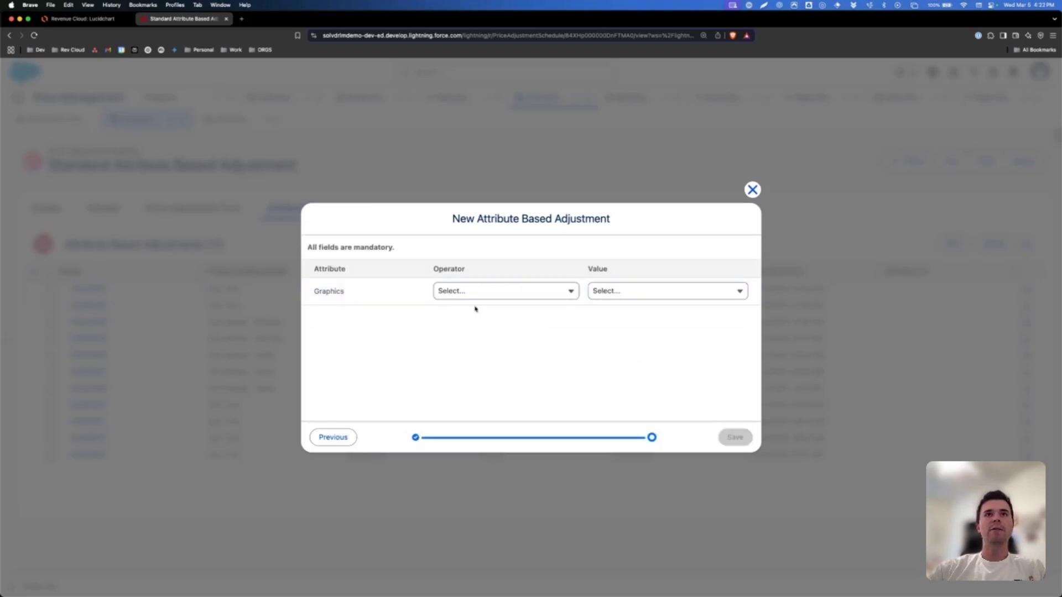
left_click(341, 440)
left_click(89, 18)
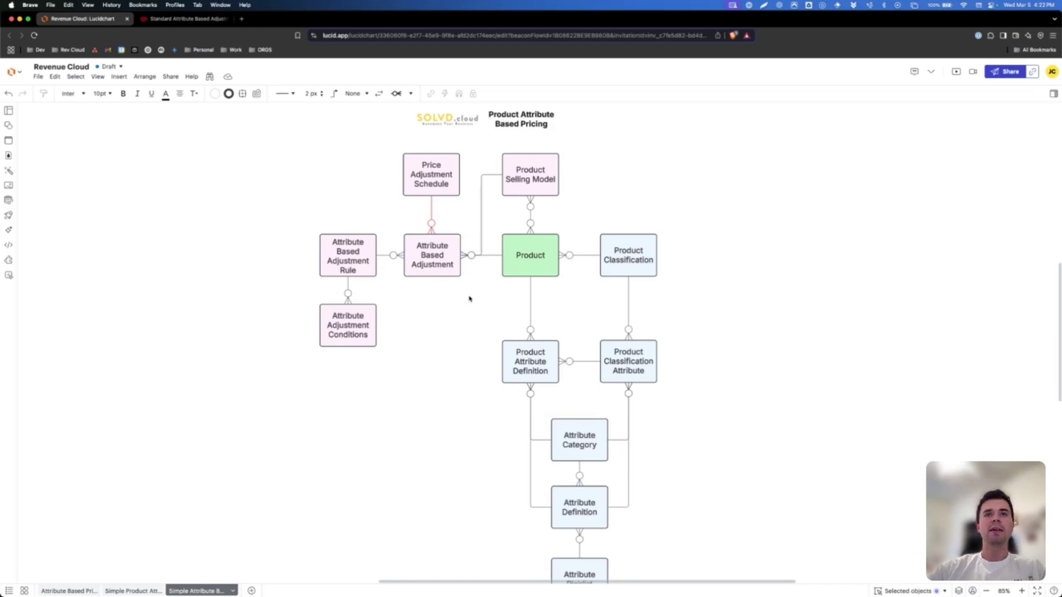
left_click(531, 255)
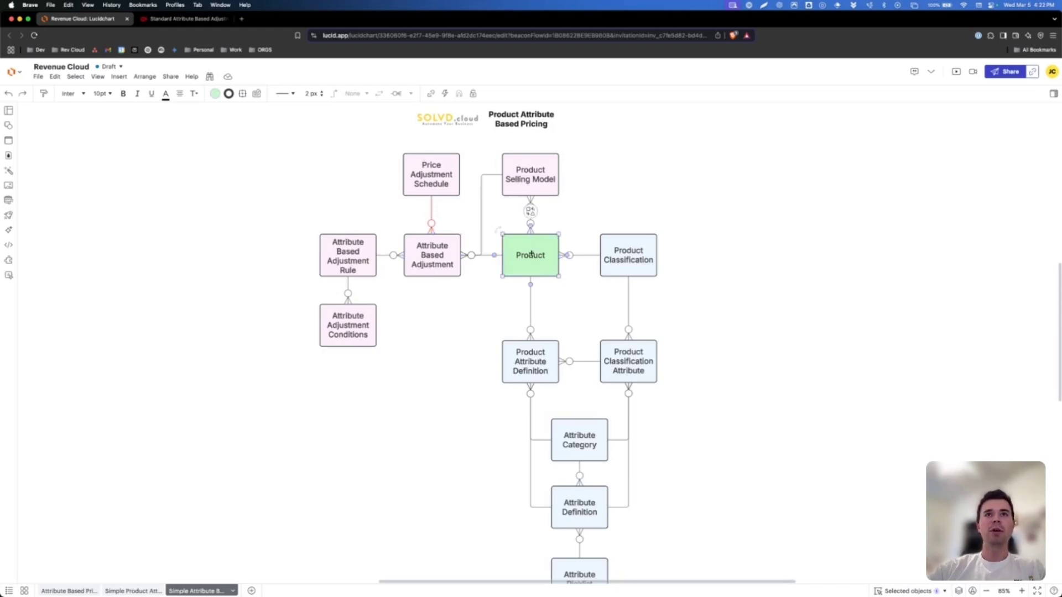
left_click(537, 179)
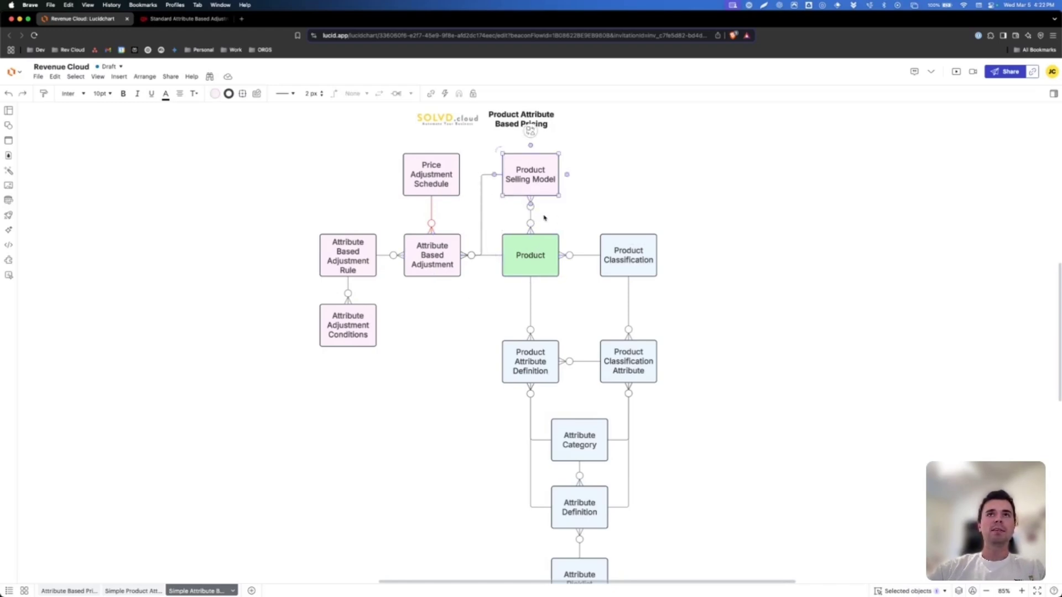
scroll(545, 217, "up", 3)
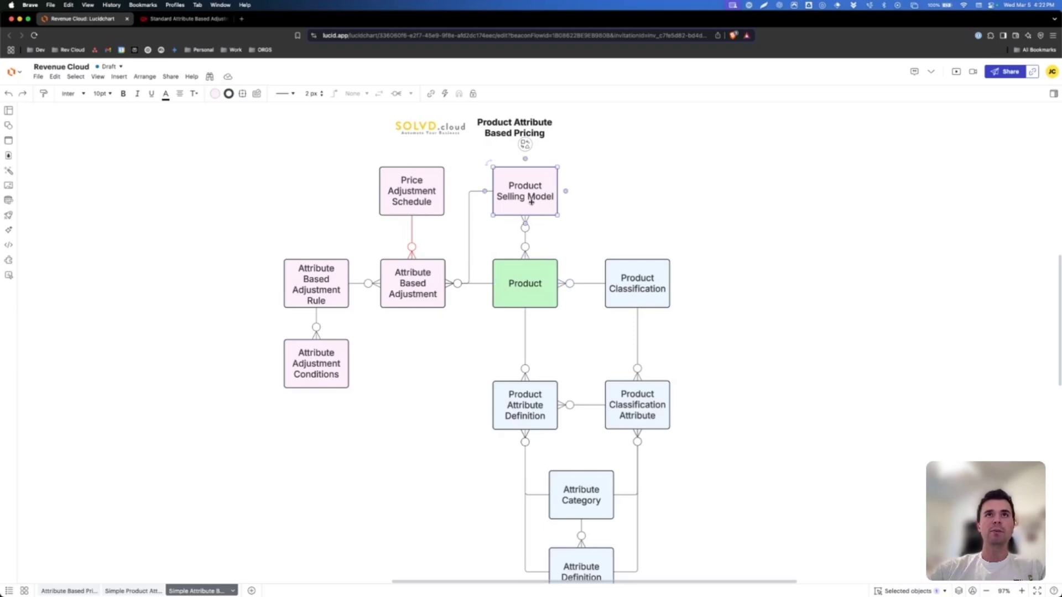
left_click(421, 281)
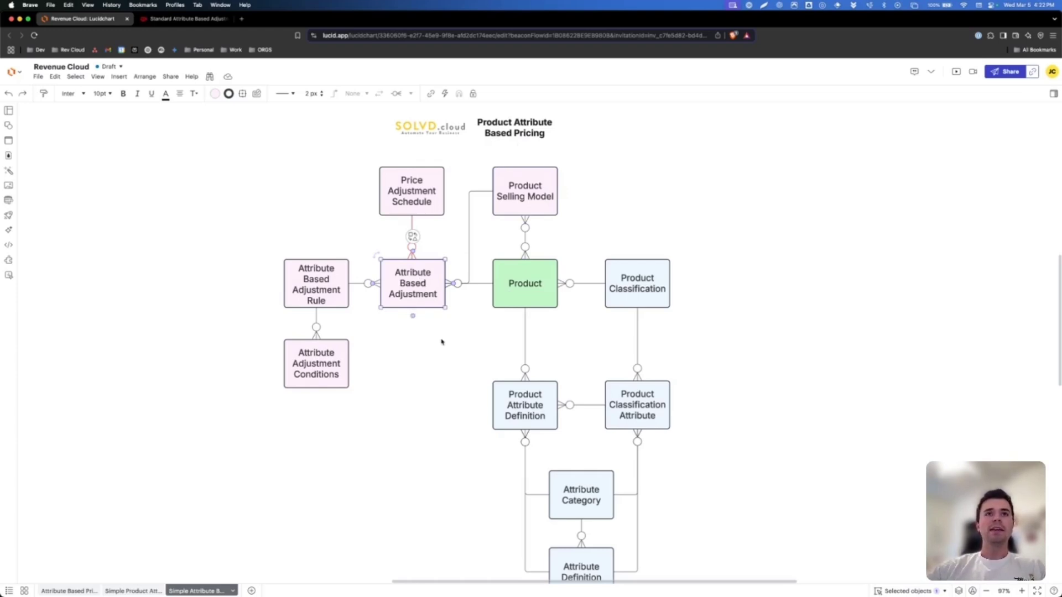
left_click(441, 360)
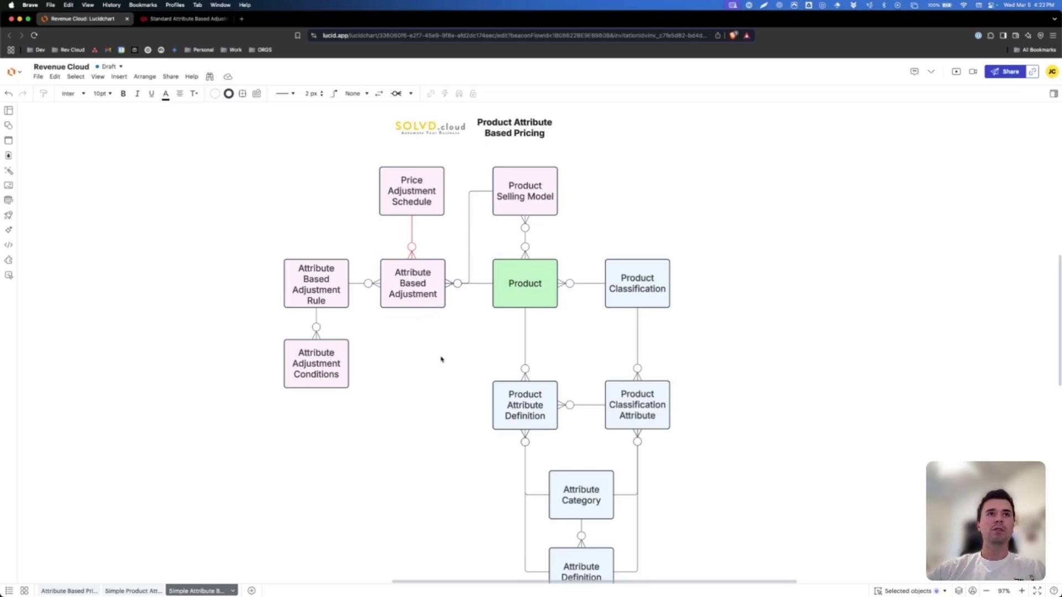
scroll(441, 359, "down", 1)
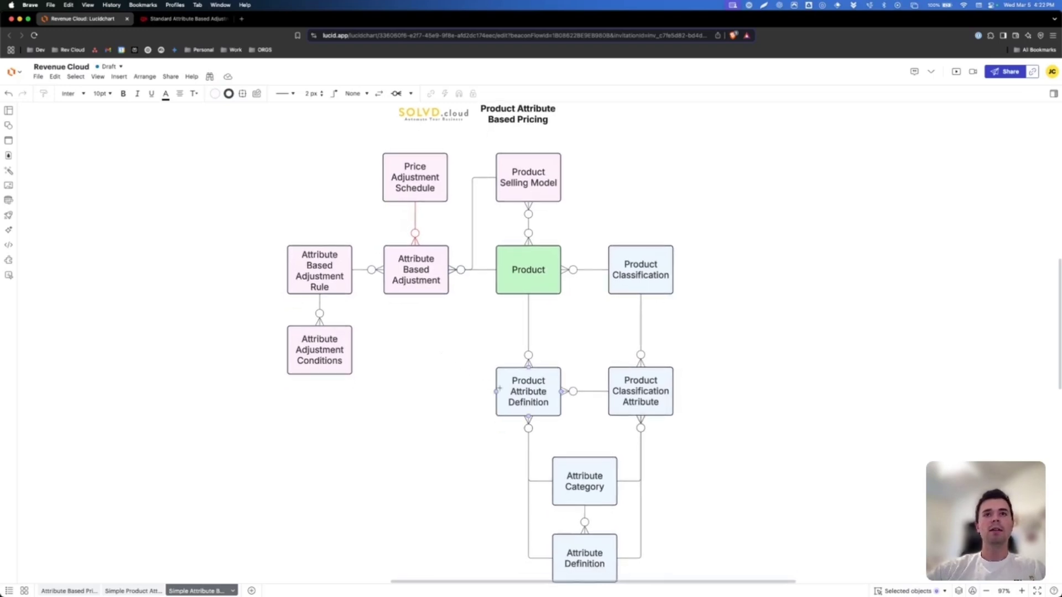